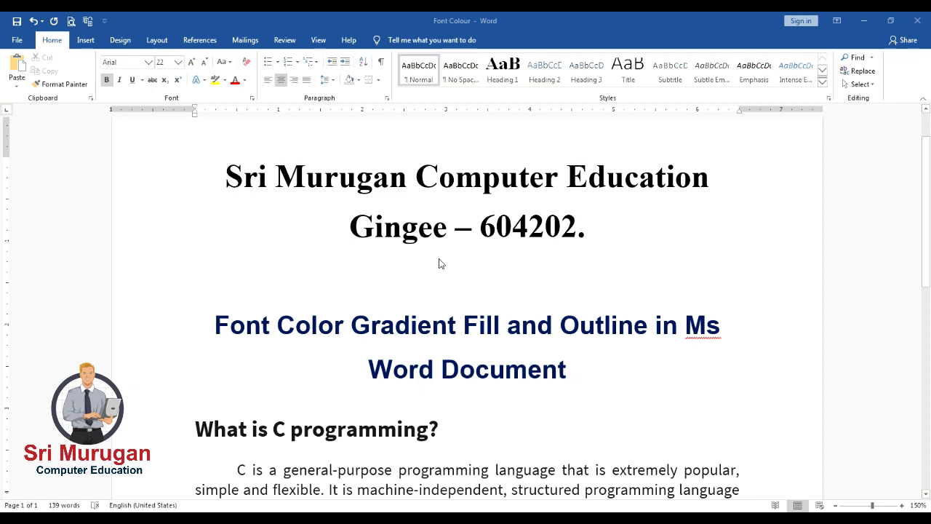
Step: Colour the first paragraph under 'What is C programming?' with an orange theme font colour
{"action": "scroll", "coordinate": [457, 254], "scroll_direction": "down", "scroll_amount": 3}
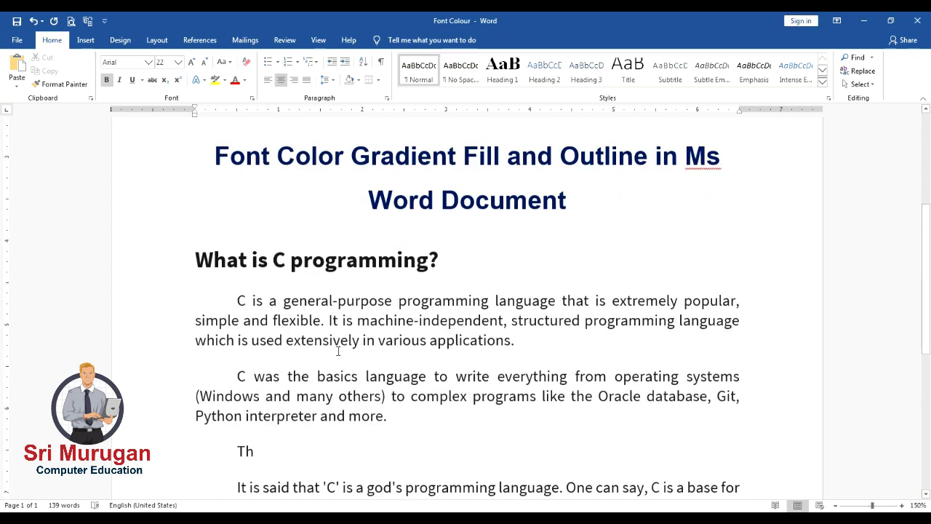
{"action": "scroll", "coordinate": [230, 203], "scroll_direction": "down", "scroll_amount": 2}
{"action": "left_click", "coordinate": [595, 223], "text": "shift"}
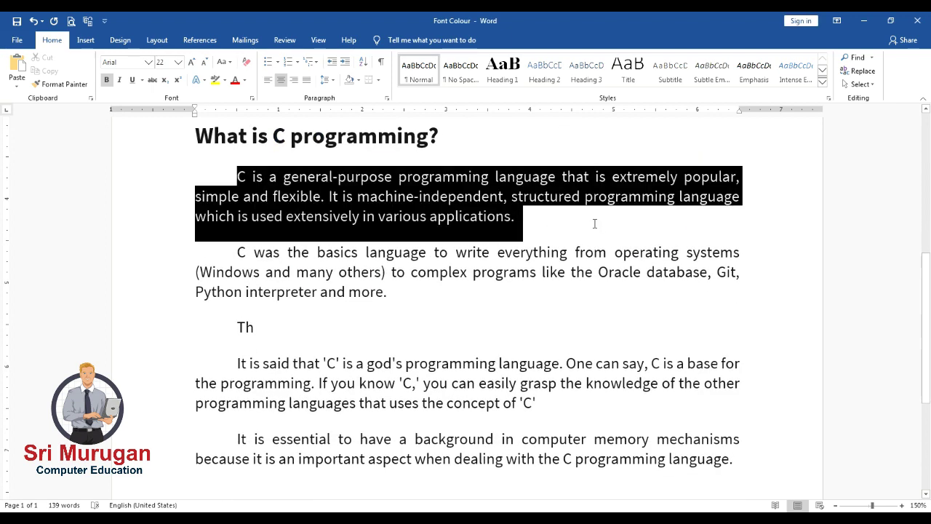
{"action": "left_click", "coordinate": [245, 80]}
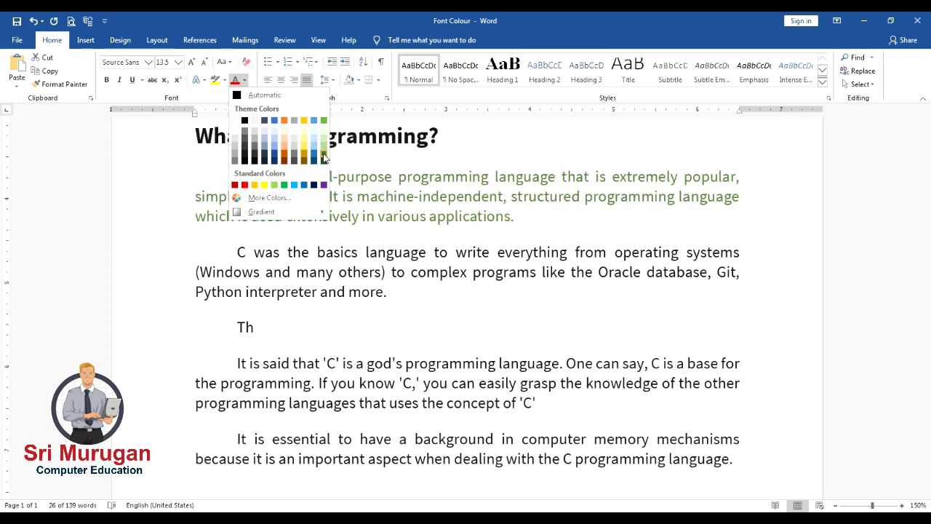
{"action": "left_click", "coordinate": [284, 156]}
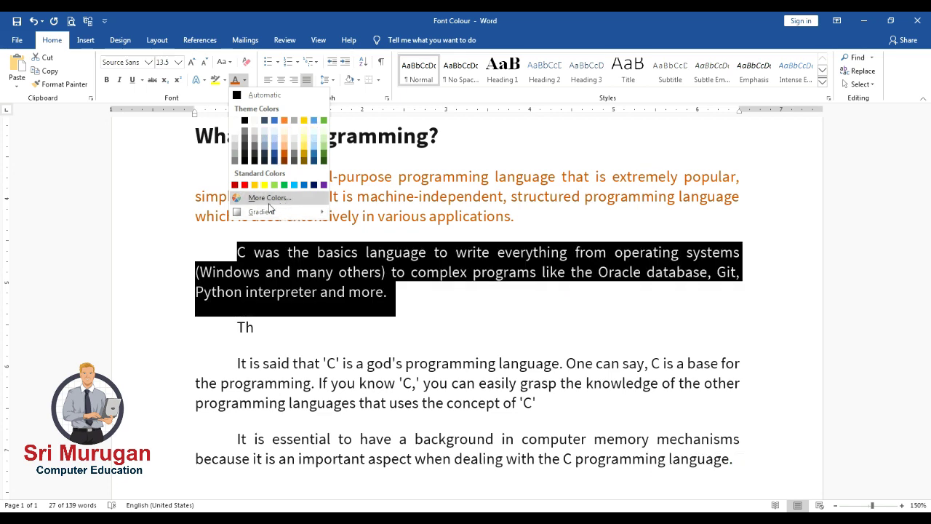
Step: Open More Colors and sample hues on the Custom colour spectrum
{"action": "left_click", "coordinate": [266, 202]}
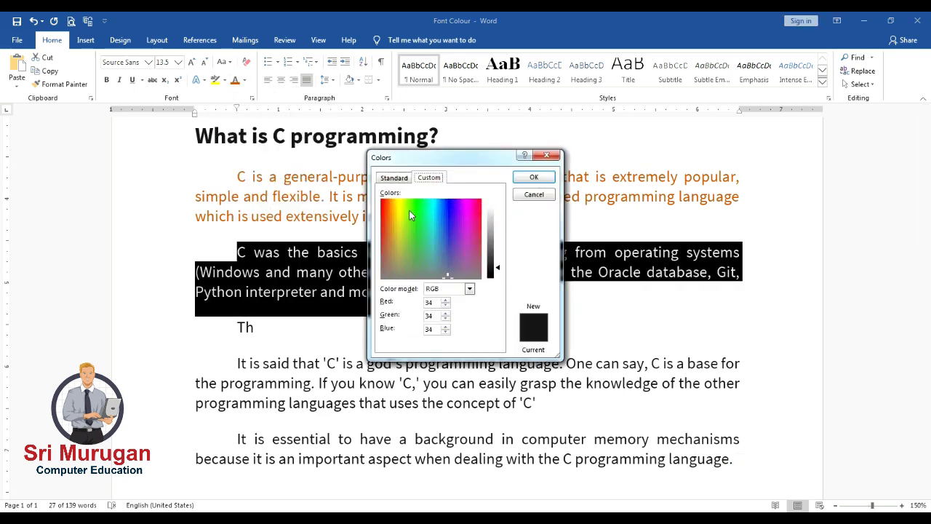
{"action": "left_click", "coordinate": [399, 179]}
{"action": "left_click", "coordinate": [433, 179]}
{"action": "left_click", "coordinate": [419, 228]}
{"action": "left_click", "coordinate": [458, 221]}
{"action": "left_click", "coordinate": [451, 245]}
{"action": "left_click", "coordinate": [398, 234]}
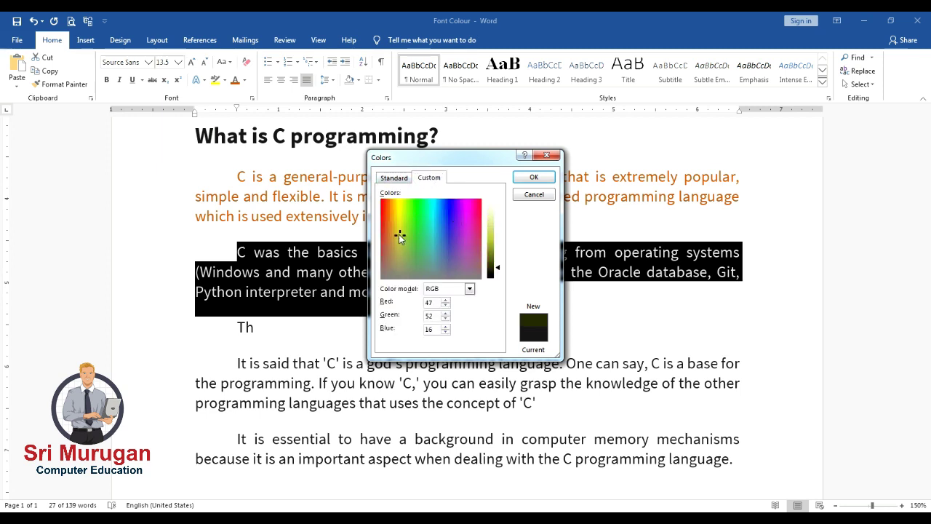
Step: Settle on pink-red RGB 188, 62, 98 and apply it to the second paragraph
{"action": "left_click", "coordinate": [442, 235]}
{"action": "left_click", "coordinate": [476, 238]}
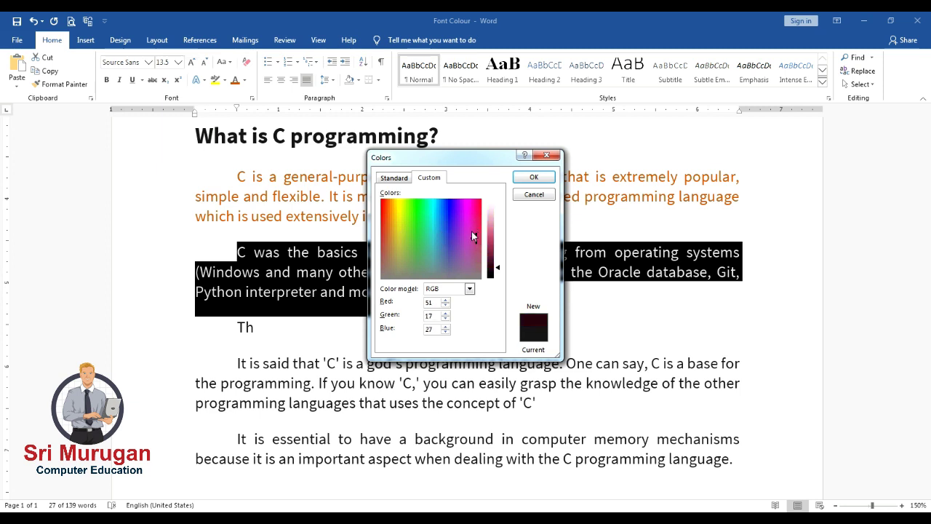
{"action": "left_click", "coordinate": [491, 239]}
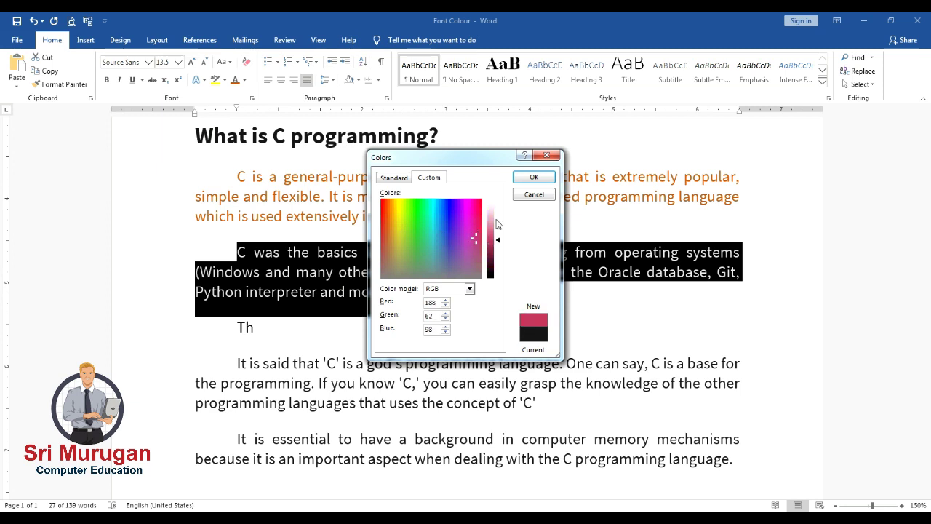
{"action": "left_click", "coordinate": [530, 182]}
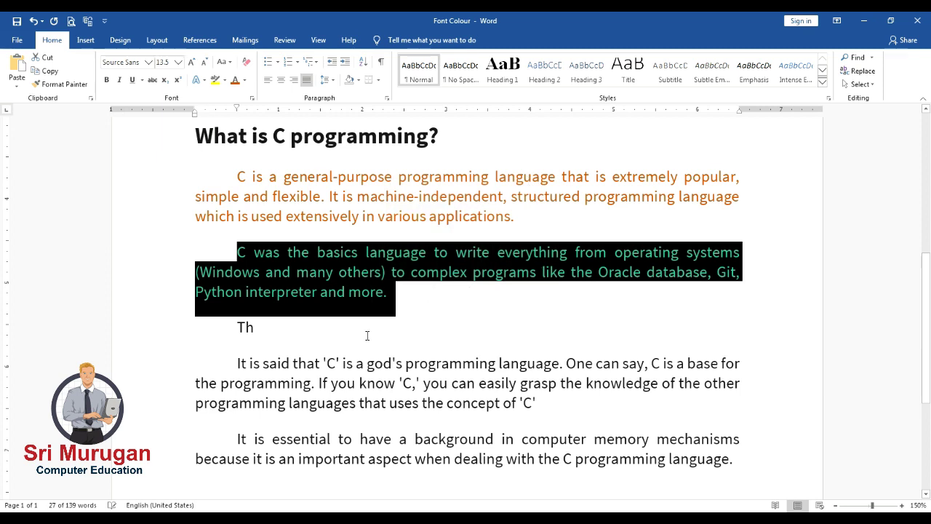
{"action": "left_click", "coordinate": [339, 270]}
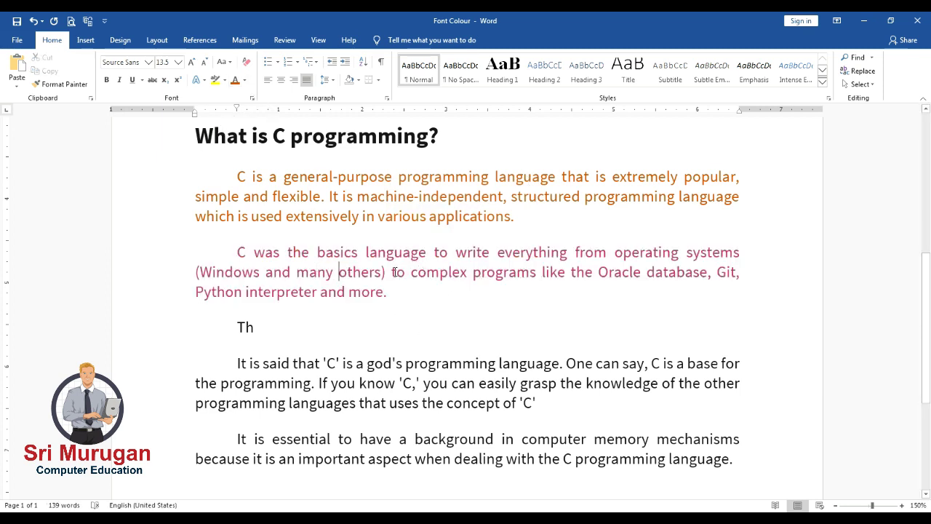
{"action": "left_click", "coordinate": [369, 342]}
Step: Reselect the pink second paragraph and open its Font Color Gradient options via More Gradients
{"action": "left_click_drag", "start_coordinate": [236, 252], "coordinate": [434, 286]}
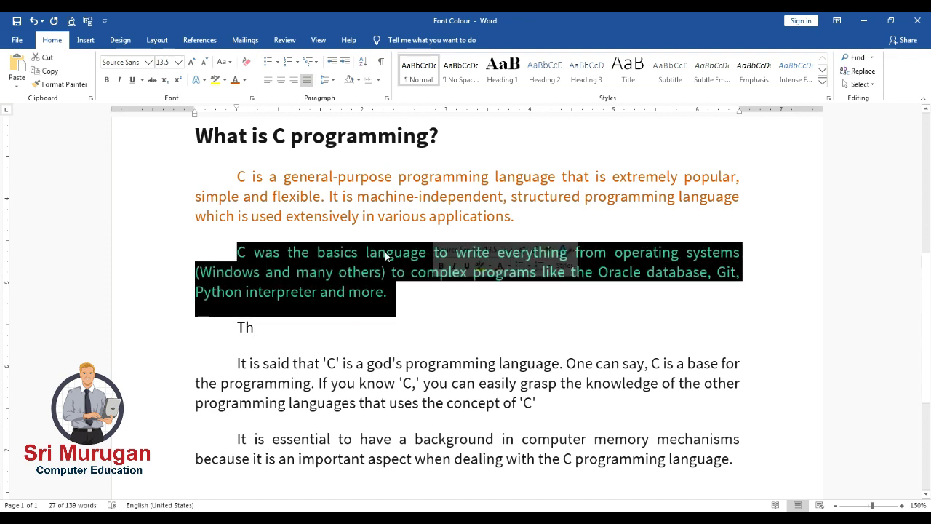
{"action": "left_click", "coordinate": [314, 273]}
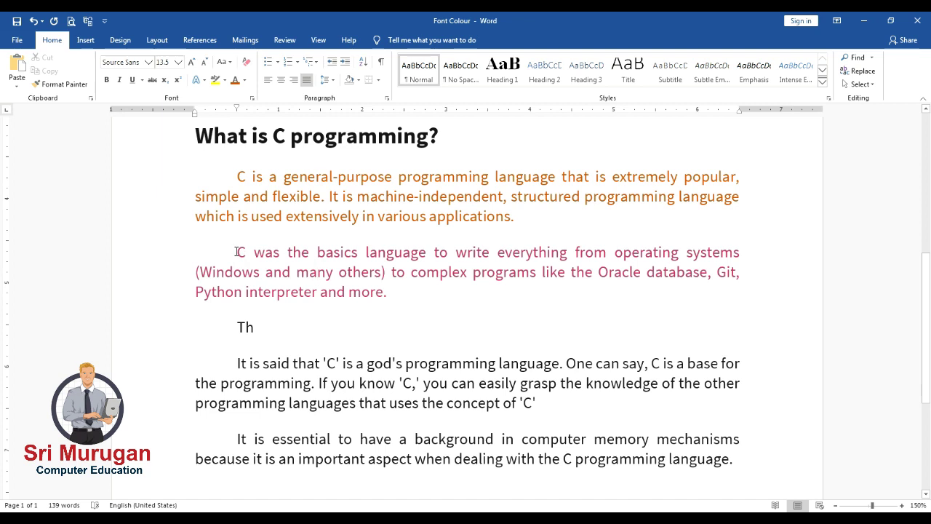
{"action": "left_click_drag", "start_coordinate": [237, 252], "coordinate": [430, 291]}
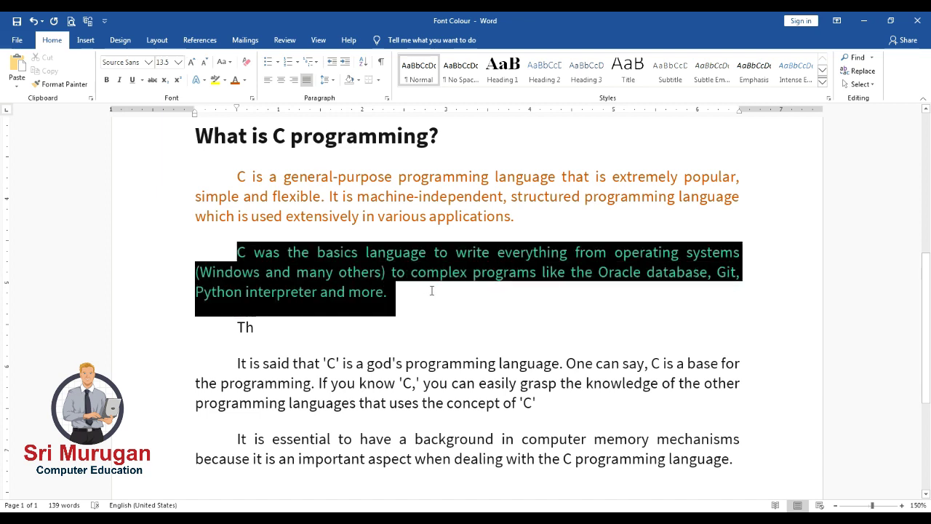
{"action": "left_click", "coordinate": [246, 81]}
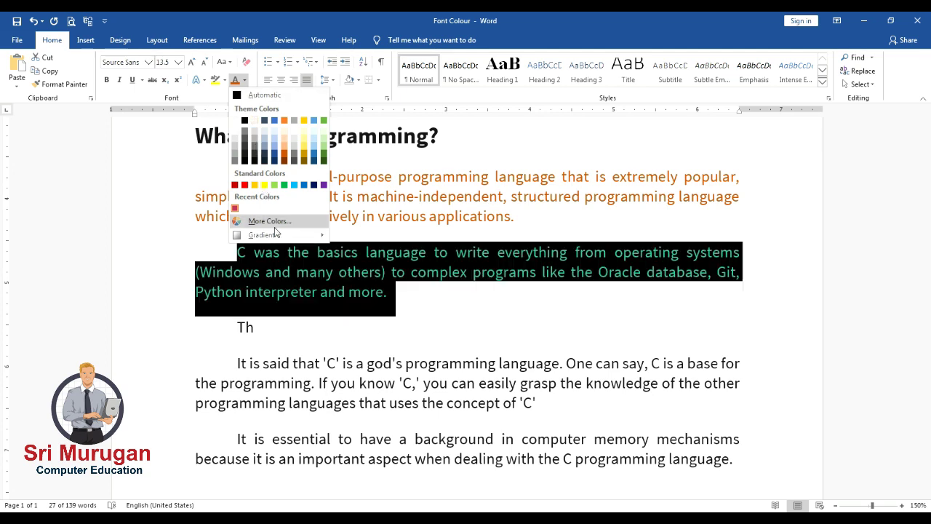
{"action": "mouse_move", "coordinate": [276, 238]}
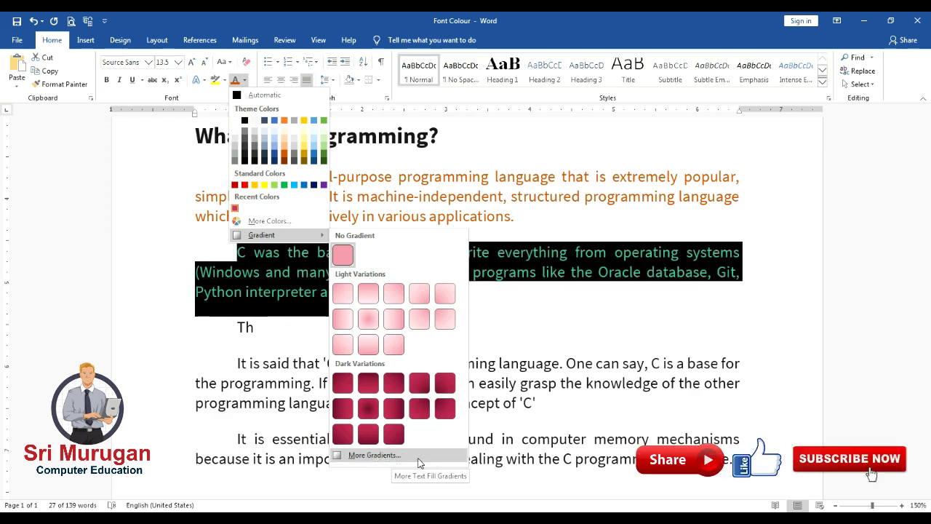
{"action": "left_click", "coordinate": [374, 455]}
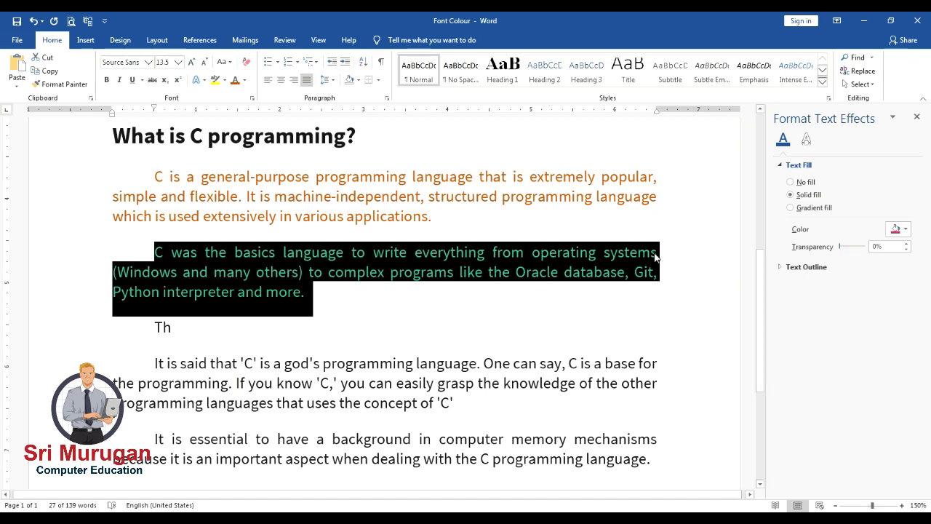
Step: Try No fill on the second paragraph's text, then restore Solid fill and reselect it
{"action": "left_click", "coordinate": [805, 182]}
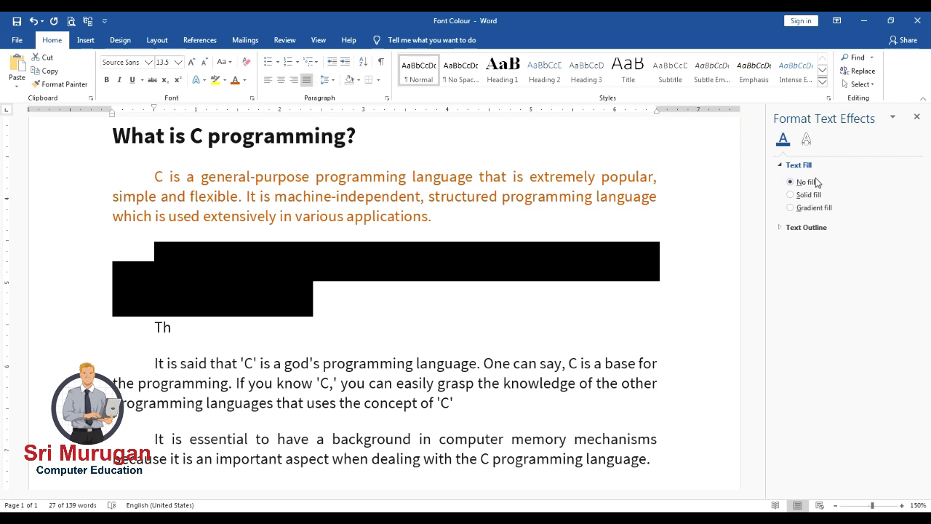
{"action": "left_click", "coordinate": [286, 283]}
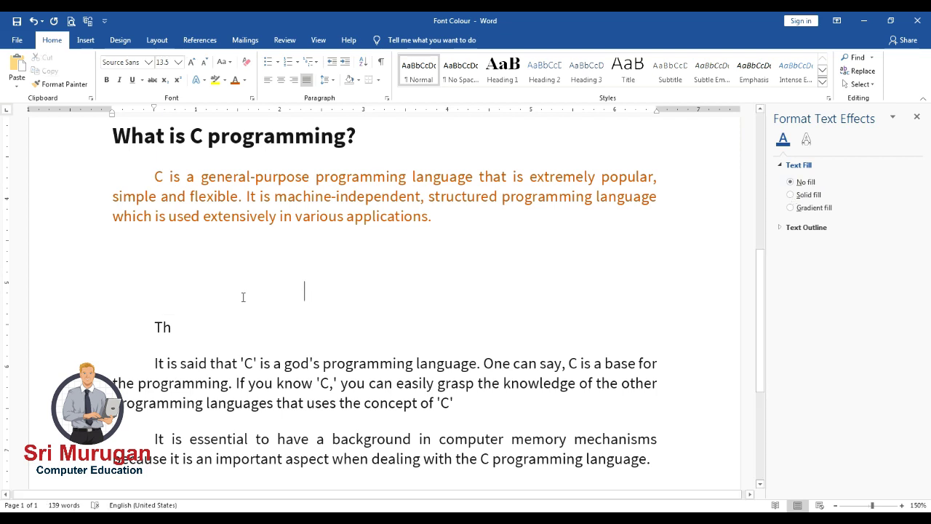
{"action": "triple_click", "coordinate": [318, 287]}
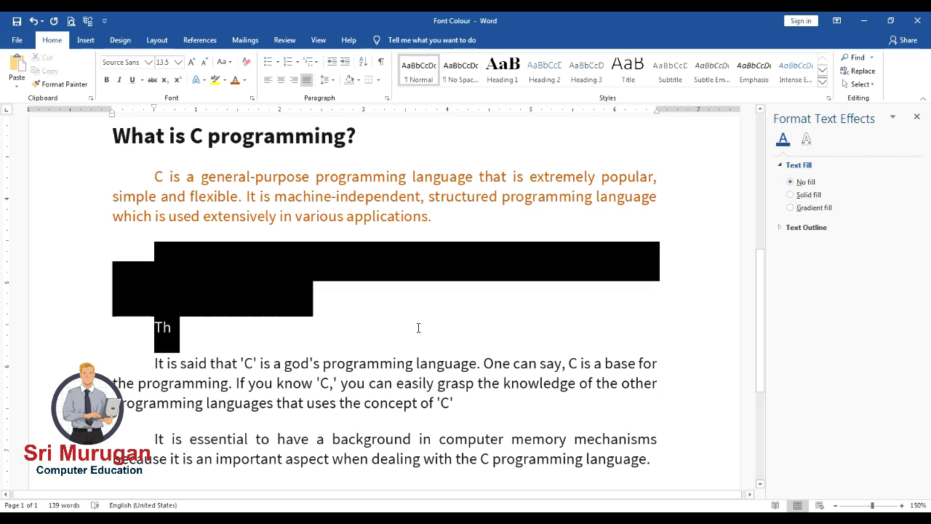
{"action": "left_click", "coordinate": [819, 197]}
{"action": "left_click", "coordinate": [479, 253]}
{"action": "triple_click", "coordinate": [380, 254]}
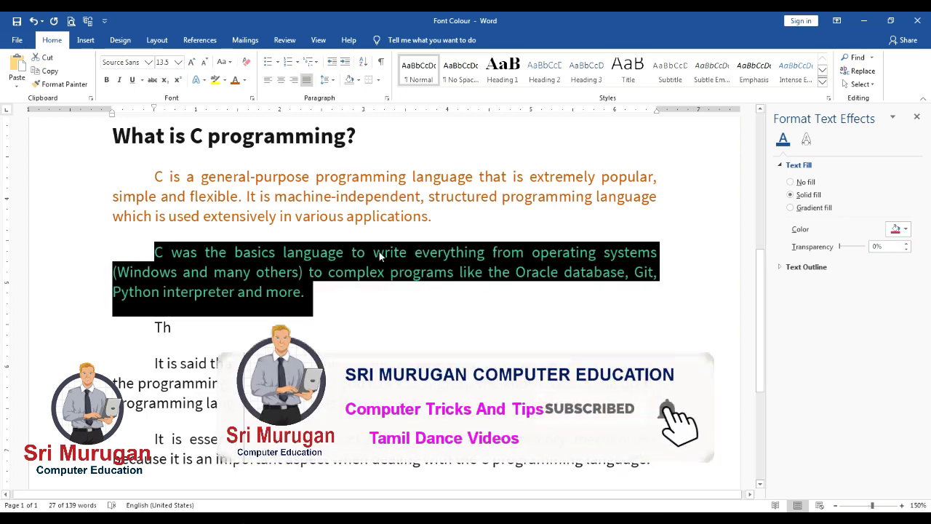
Step: Apply a gradient text fill with stop 1 Red, the 30% stop removed, and the 60% stop Green
{"action": "left_click", "coordinate": [813, 208]}
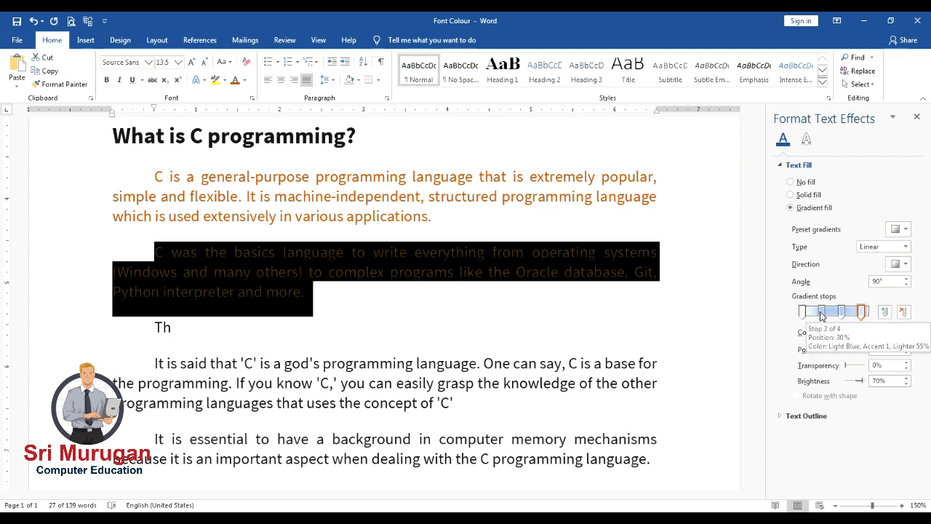
{"action": "left_click", "coordinate": [802, 312]}
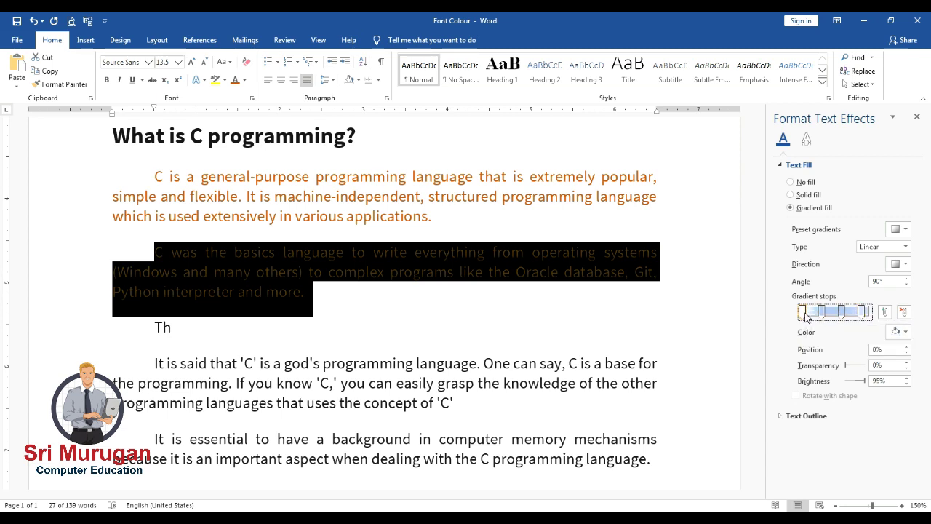
{"action": "left_click", "coordinate": [906, 332]}
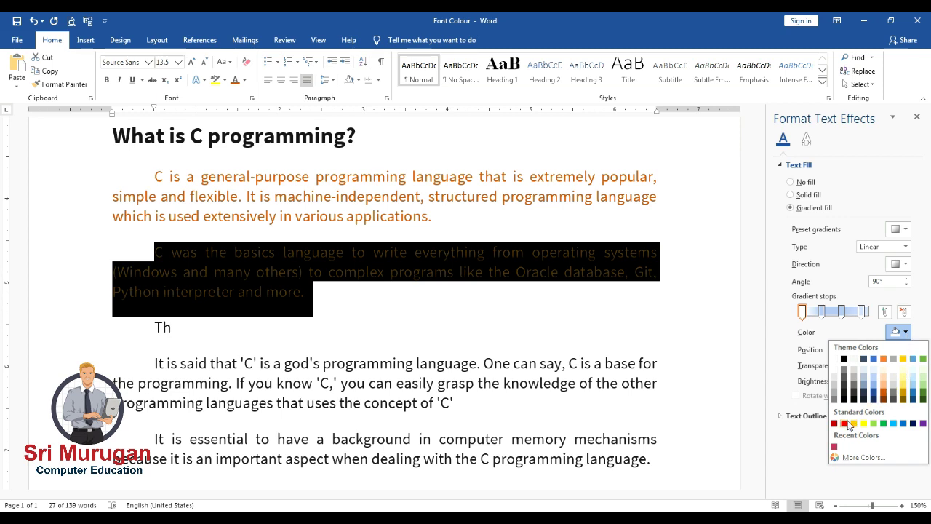
{"action": "left_click", "coordinate": [845, 424]}
{"action": "left_click", "coordinate": [822, 313]}
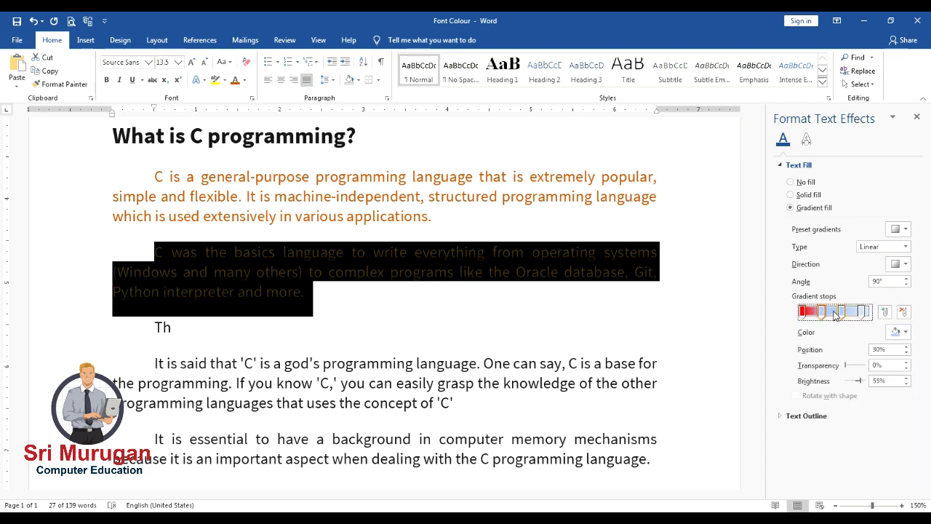
{"action": "left_click", "coordinate": [904, 312]}
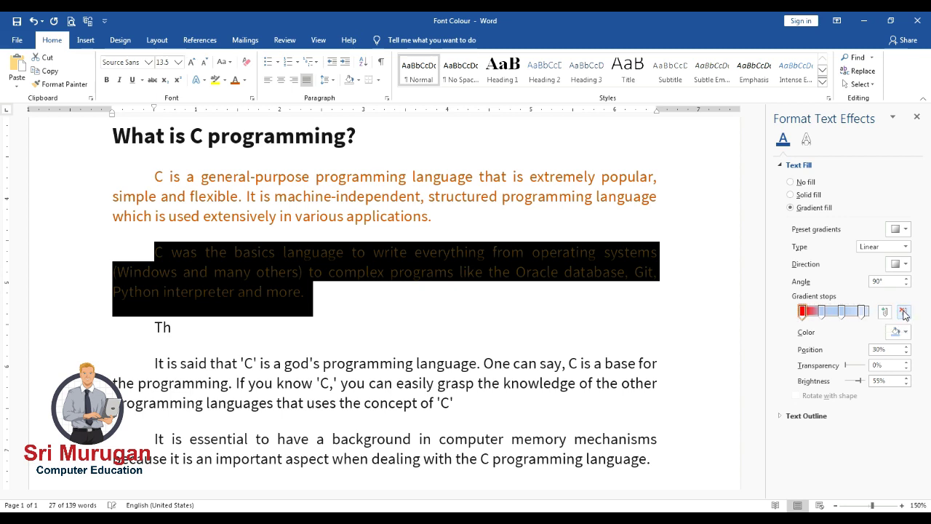
{"action": "left_click", "coordinate": [842, 314]}
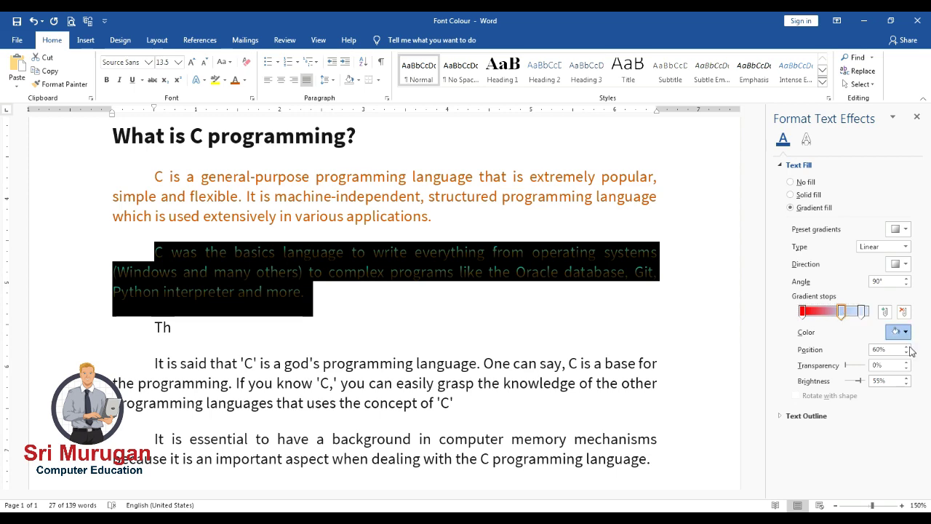
{"action": "left_click", "coordinate": [906, 333]}
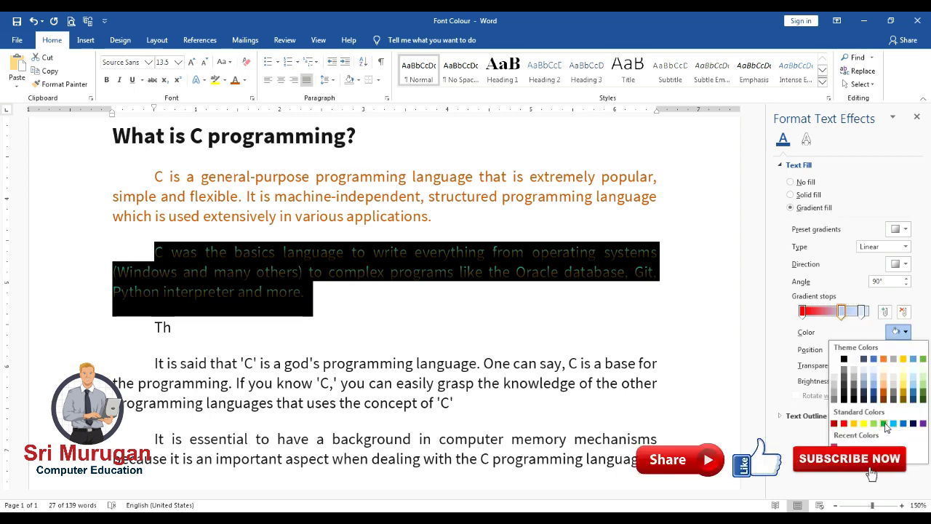
{"action": "left_click", "coordinate": [884, 424]}
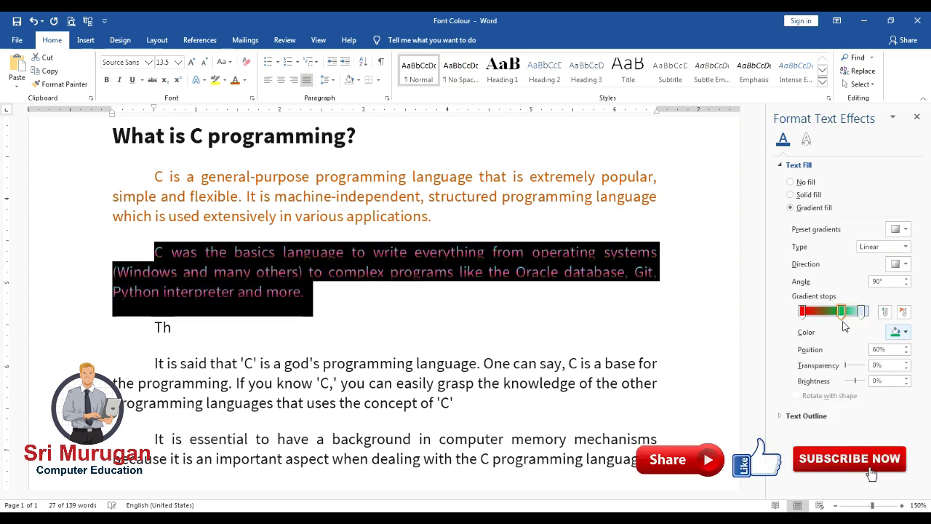
{"action": "left_click", "coordinate": [596, 253]}
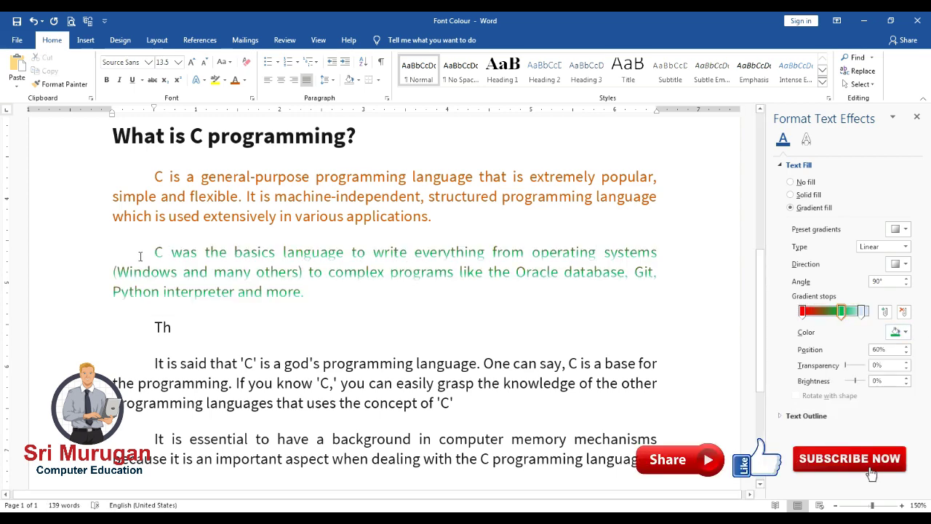
{"action": "left_click_drag", "start_coordinate": [153, 251], "coordinate": [304, 291]}
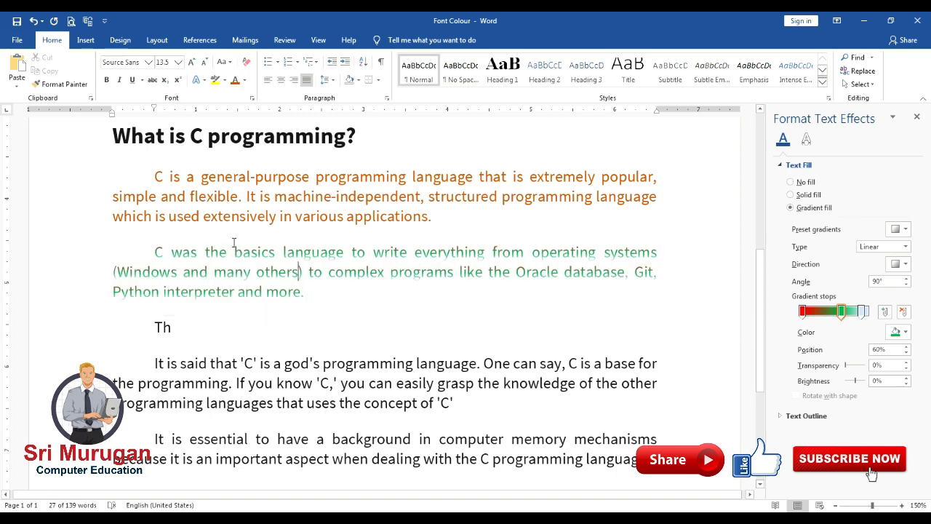
Step: Switch the second paragraph's gradient type to Radial and preview it
{"action": "left_click", "coordinate": [170, 250]}
{"action": "triple_click", "coordinate": [231, 269]}
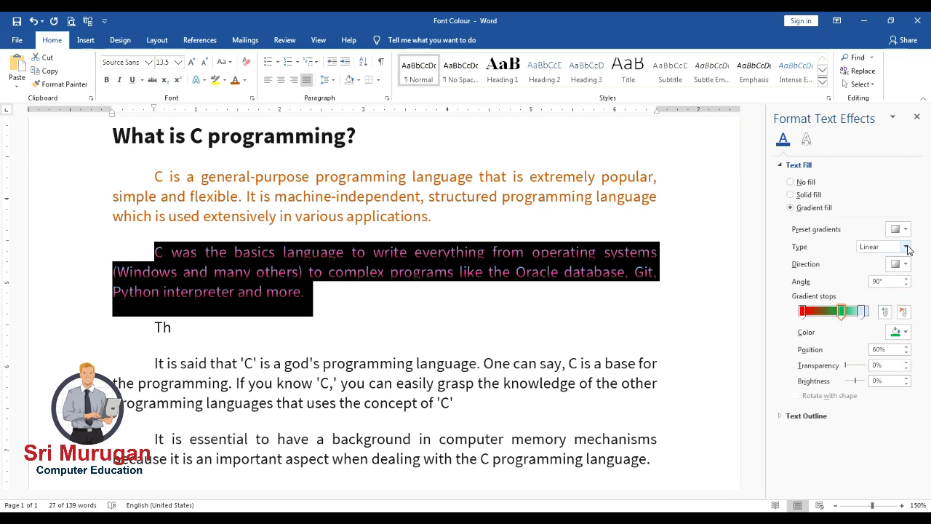
{"action": "left_click", "coordinate": [906, 247]}
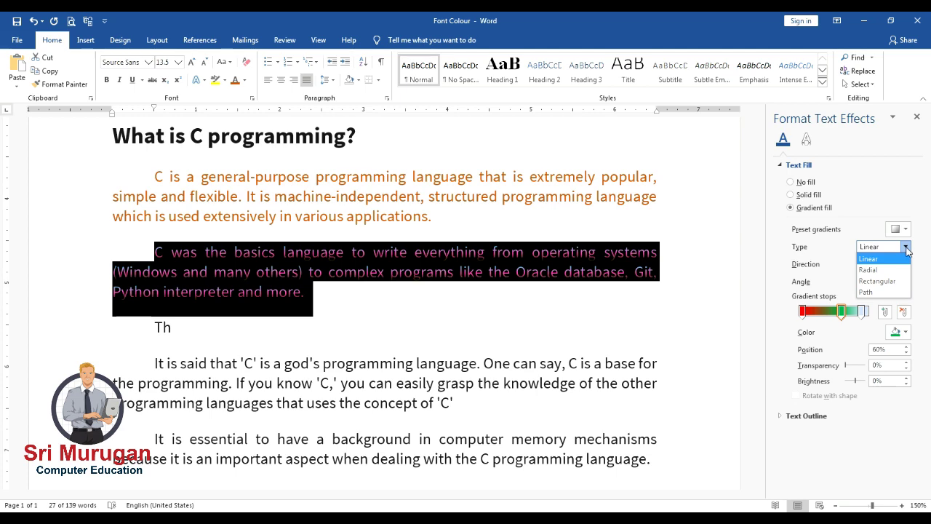
{"action": "left_click", "coordinate": [885, 271]}
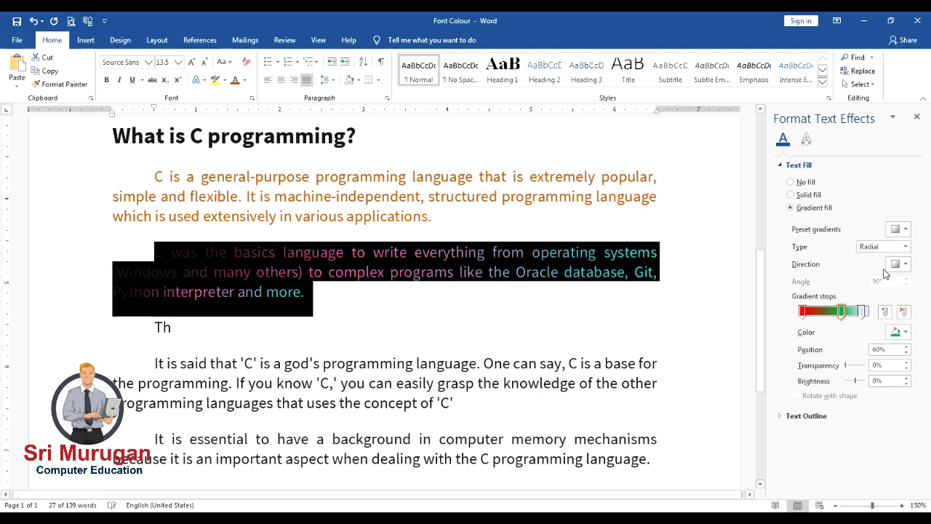
{"action": "left_click", "coordinate": [383, 259]}
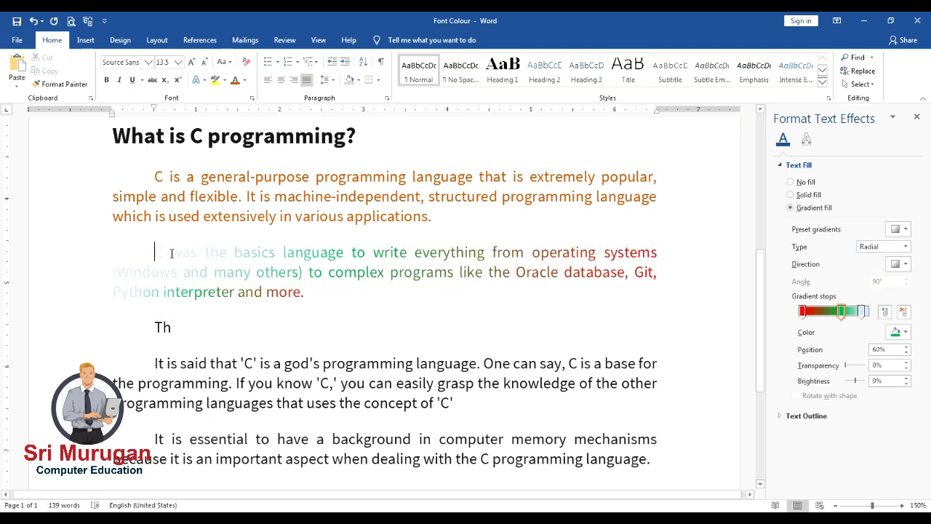
Step: Try the Rectangular gradient type, ending on a 45° Linear gradient for the paragraph
{"action": "left_click_drag", "start_coordinate": [171, 253], "coordinate": [331, 289]}
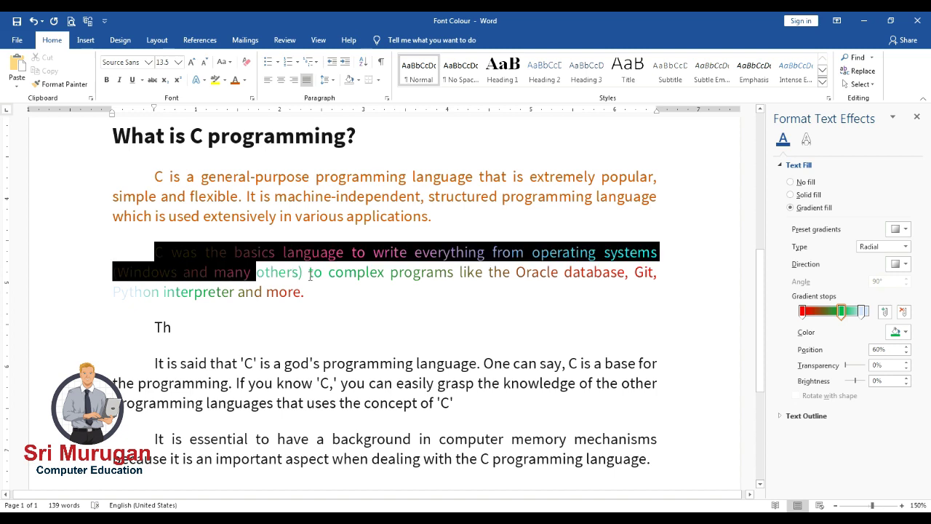
{"action": "left_click", "coordinate": [904, 246]}
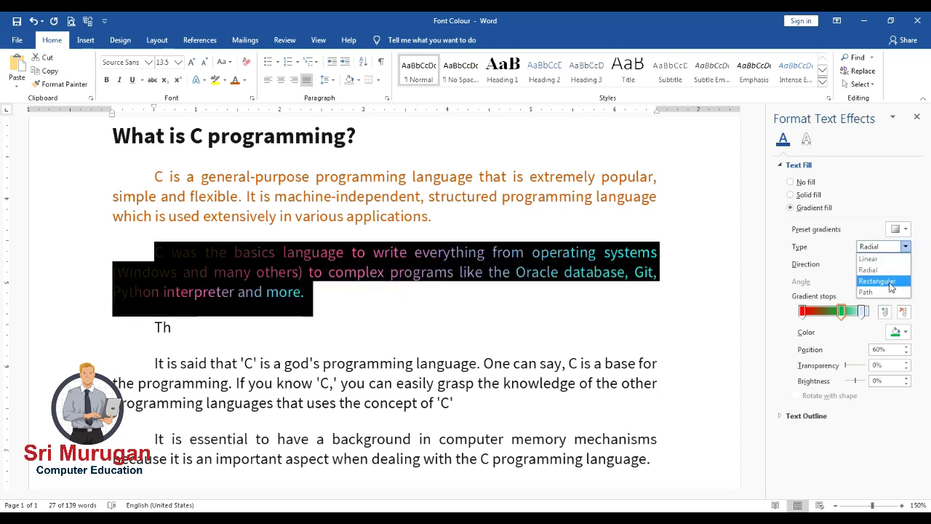
{"action": "left_click", "coordinate": [890, 285]}
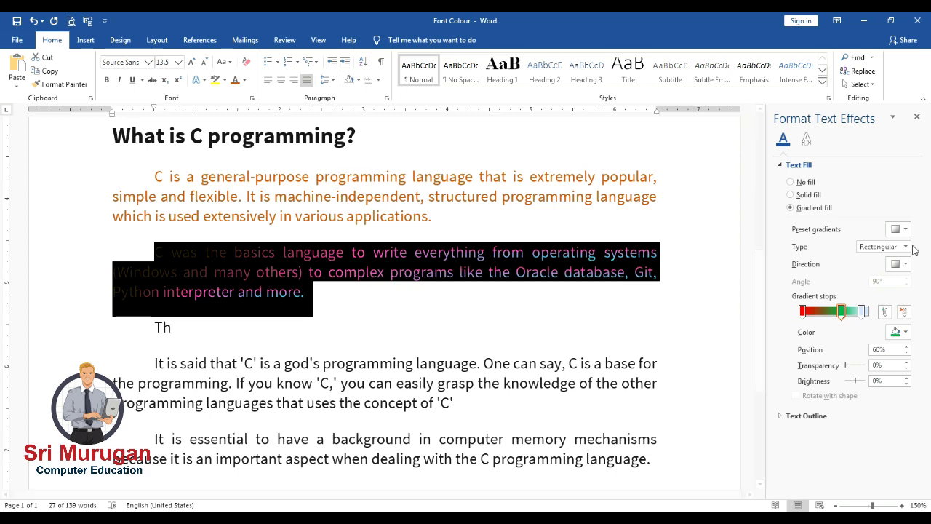
{"action": "left_click", "coordinate": [399, 272]}
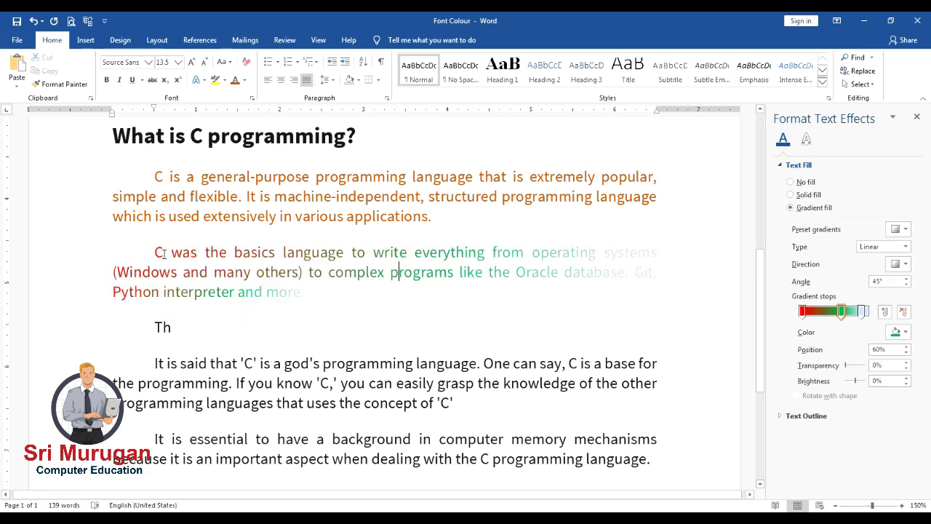
{"action": "left_click_drag", "start_coordinate": [164, 253], "coordinate": [360, 285]}
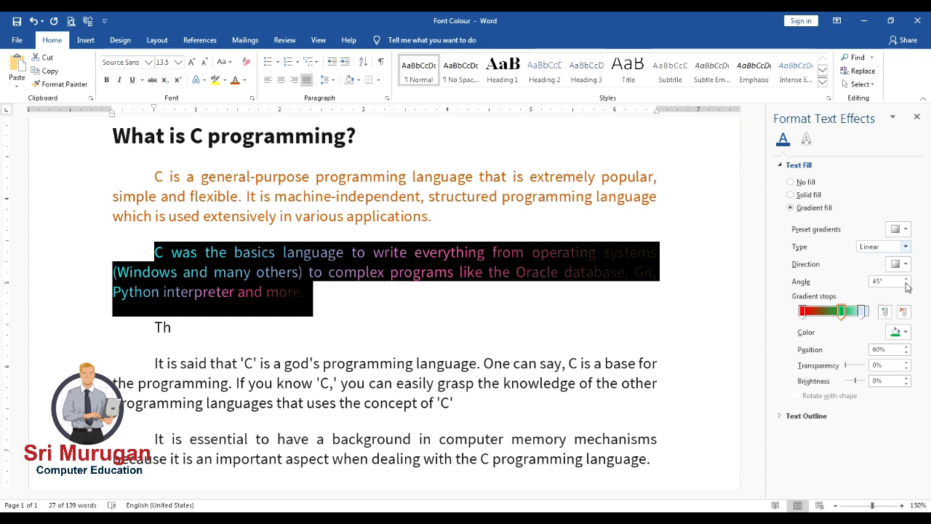
{"action": "left_click", "coordinate": [813, 417]}
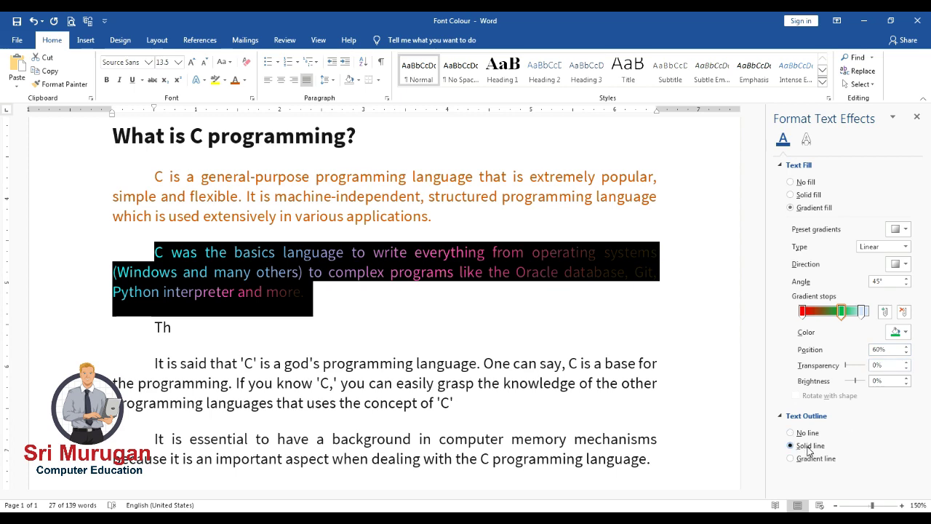
Step: Compare a Gradient line outline on the paragraph, then settle on a Solid line text outline
{"action": "left_click", "coordinate": [470, 270]}
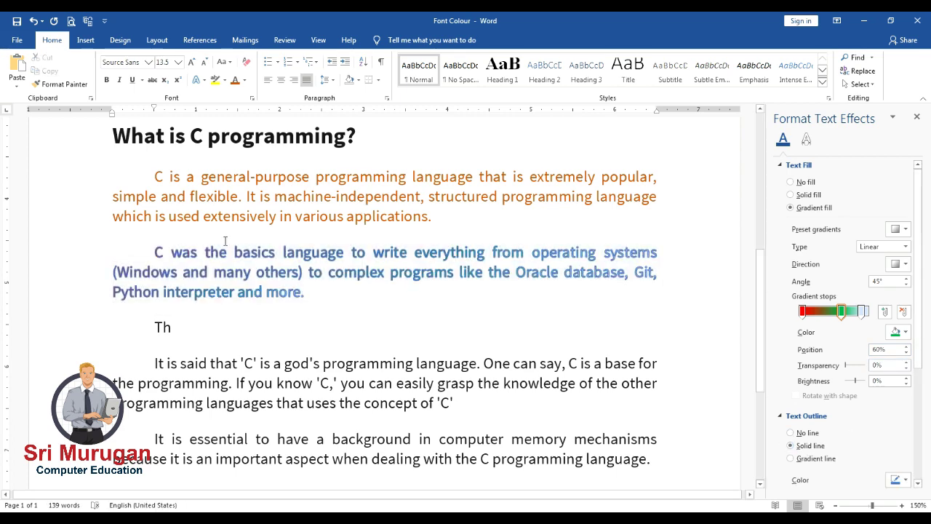
{"action": "left_click_drag", "start_coordinate": [154, 252], "coordinate": [319, 294]}
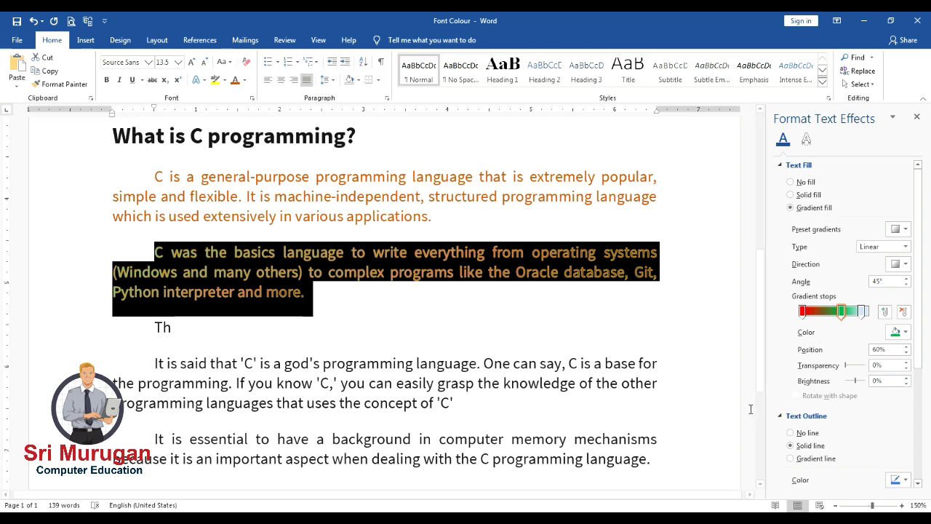
{"action": "left_click", "coordinate": [791, 459]}
{"action": "left_click", "coordinate": [458, 256]}
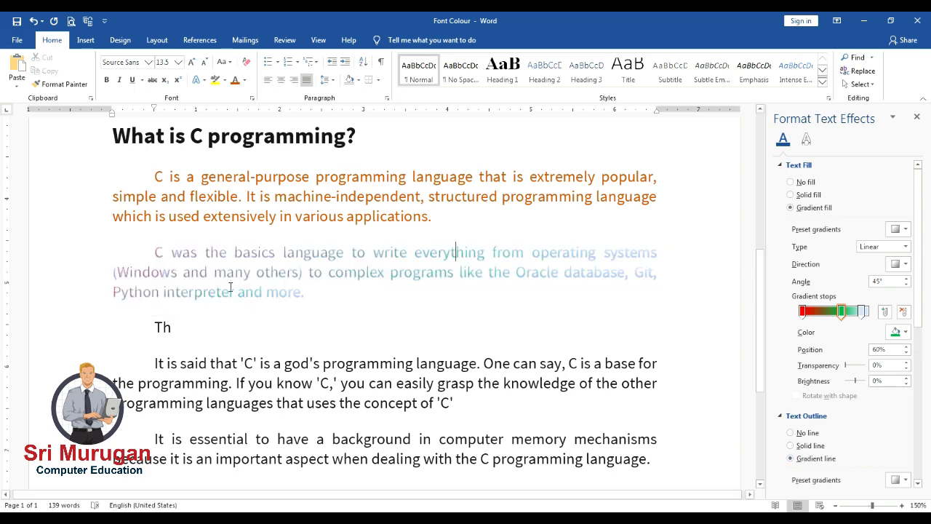
{"action": "left_click_drag", "start_coordinate": [314, 297], "coordinate": [154, 253]}
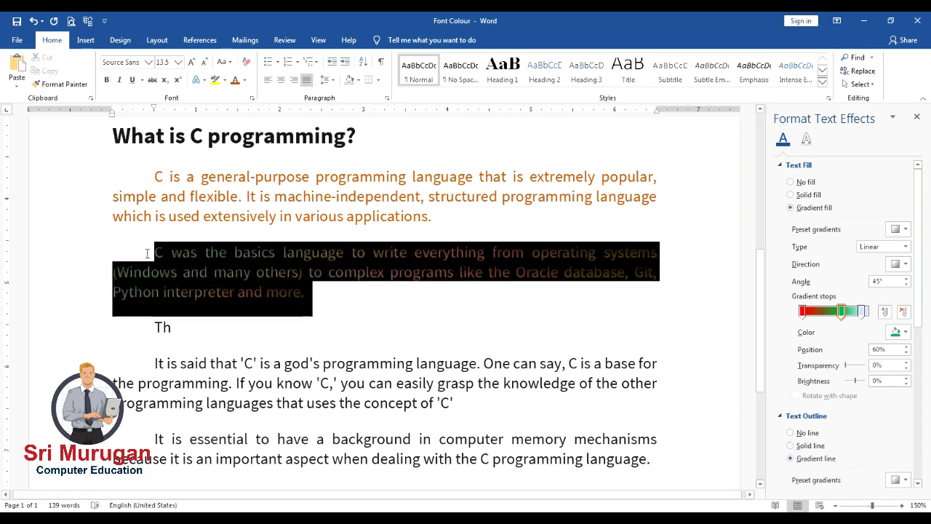
{"action": "left_click", "coordinate": [811, 445]}
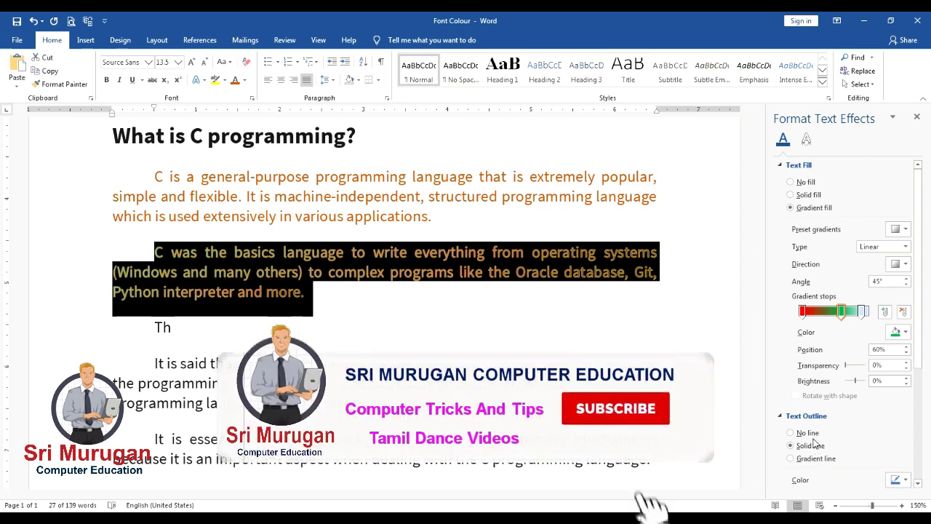